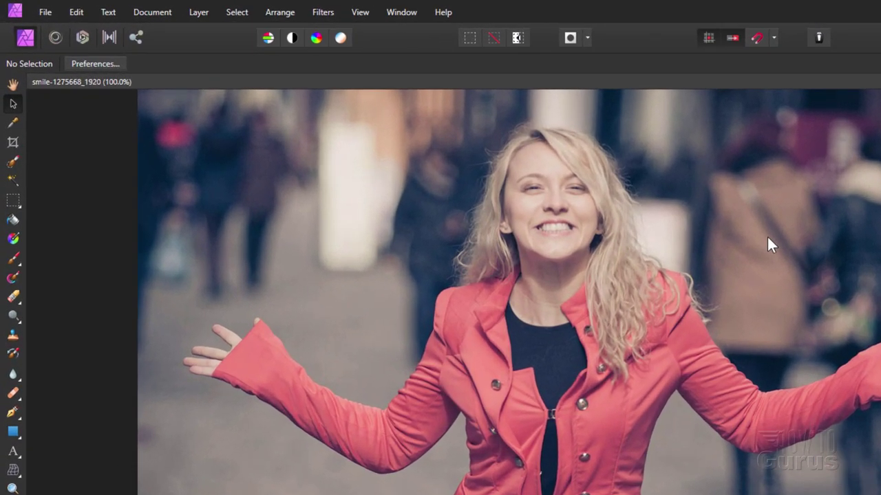
Duplicate the Background layer and apply Auto Levels to brighten the copy
left_click(45, 12)
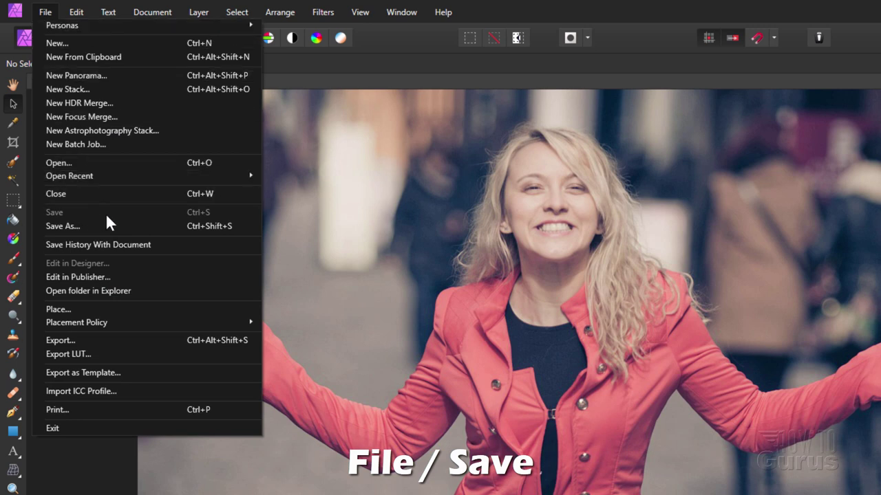
left_click(129, 490)
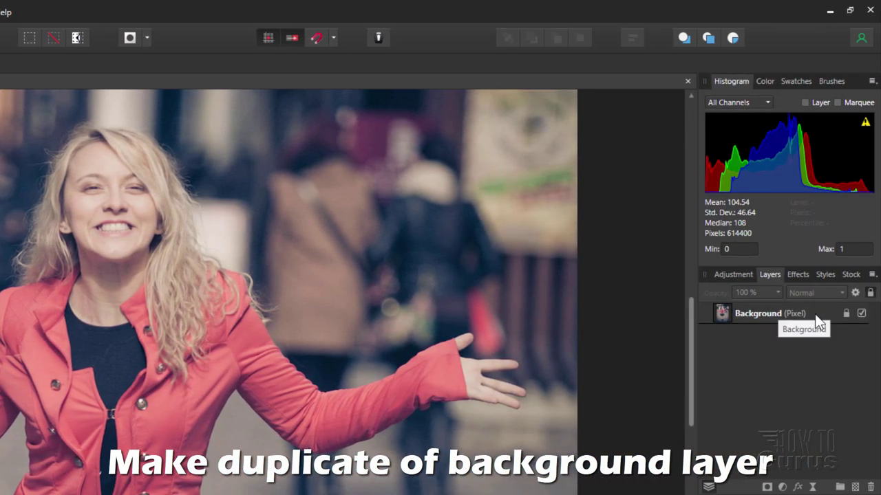
right_click(808, 314)
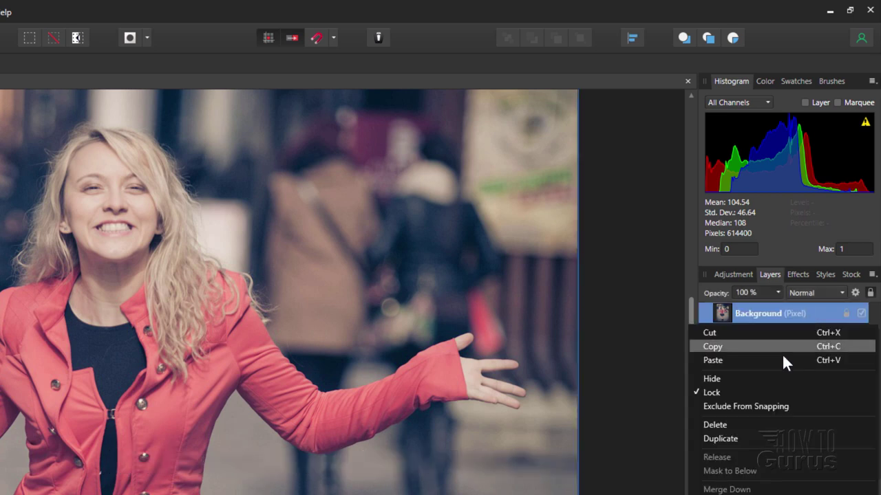
left_click(736, 438)
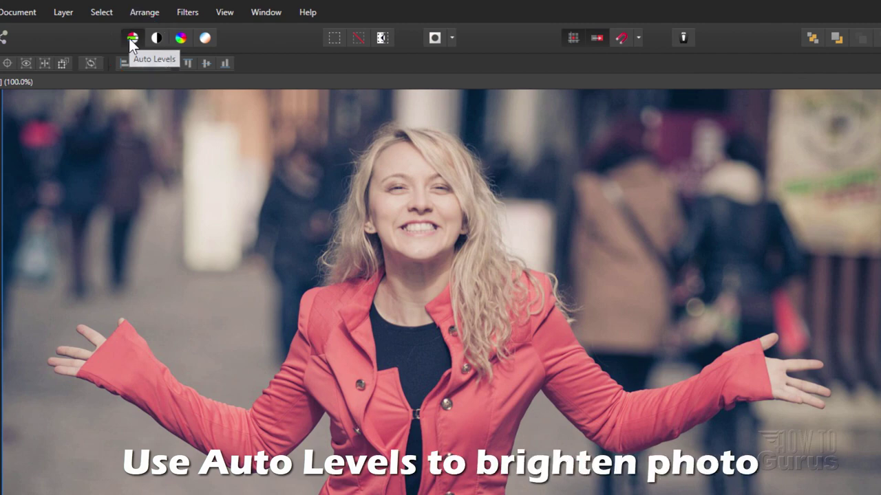
left_click(131, 39)
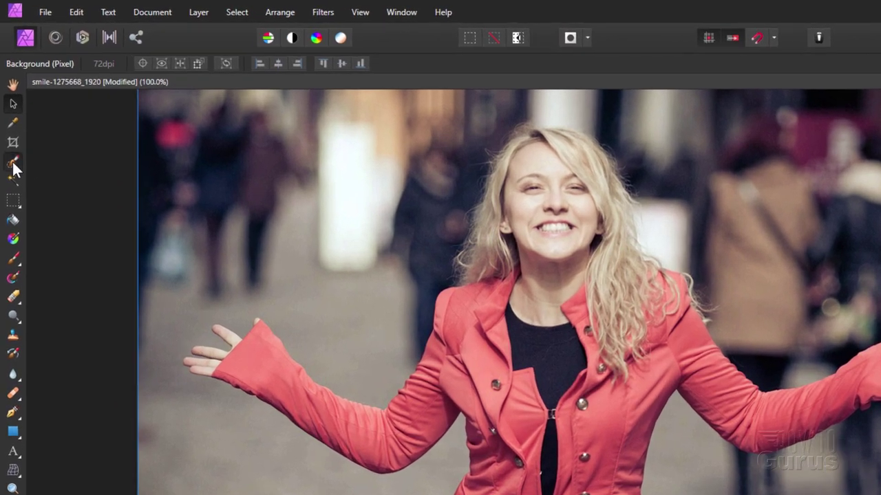
Brush a 33.4 px edge-snapping selection over the jacket's left sleeve, right side and right sleeve
left_click(9, 109)
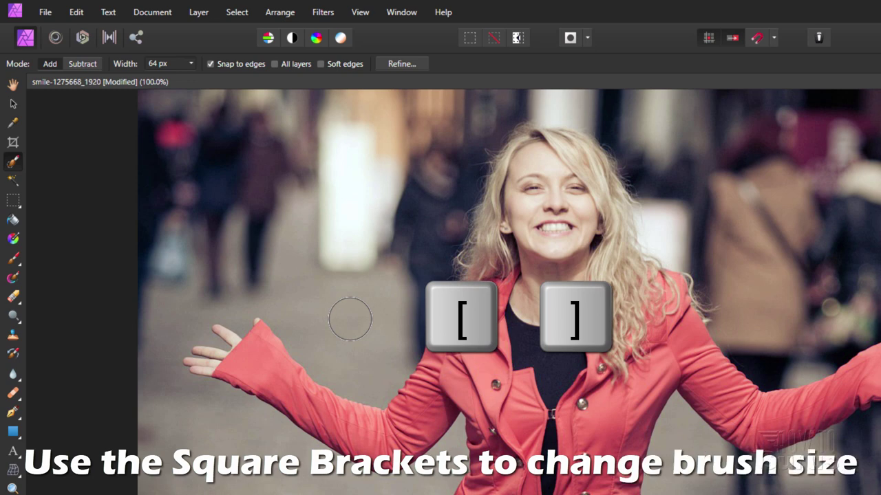
key("bracketleft")
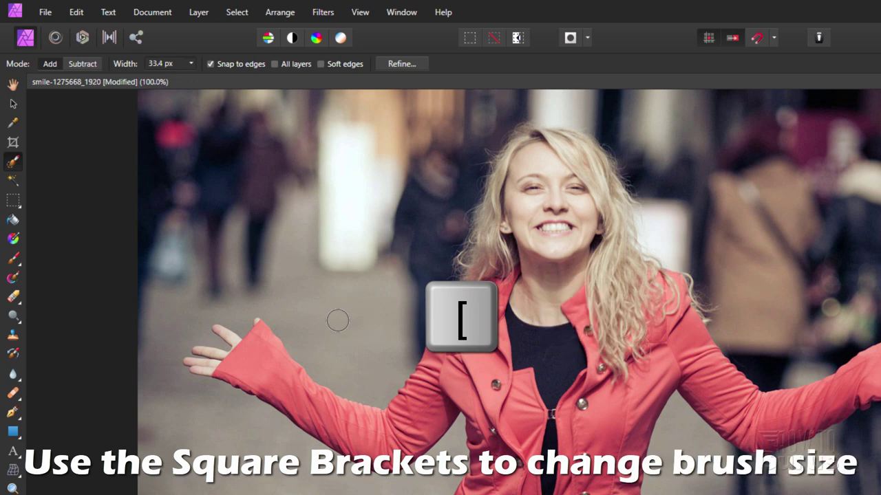
left_click_drag(286, 387, 404, 424)
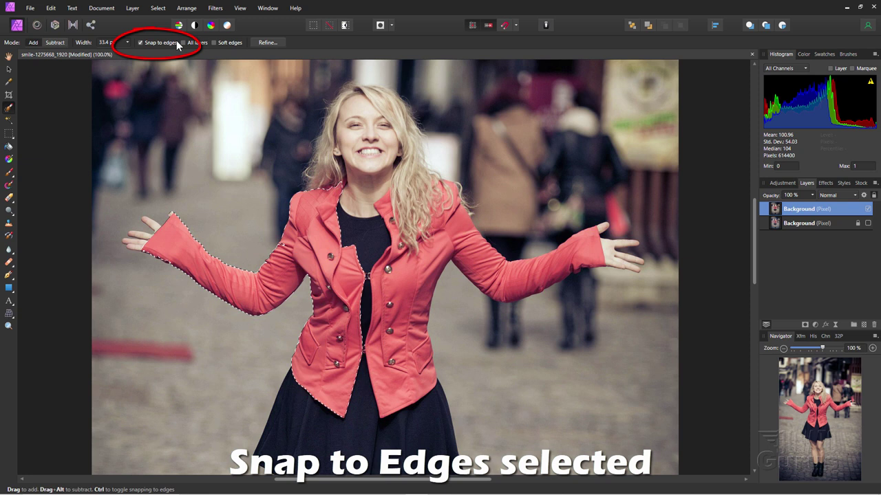
mouse_move(388, 302)
left_mouse_down()
mouse_move(401, 262)
mouse_move(382, 255)
mouse_move(400, 263)
mouse_move(390, 262)
mouse_move(395, 246)
left_mouse_up()
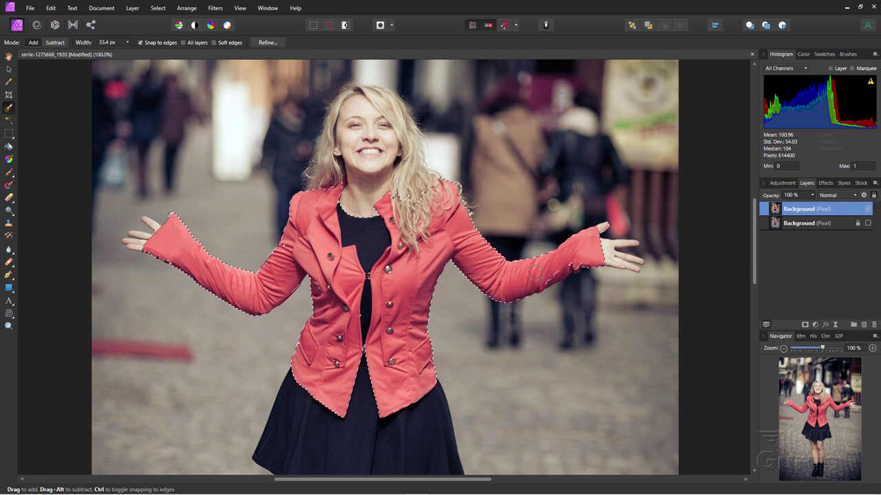
left_click_drag(535, 273, 493, 260)
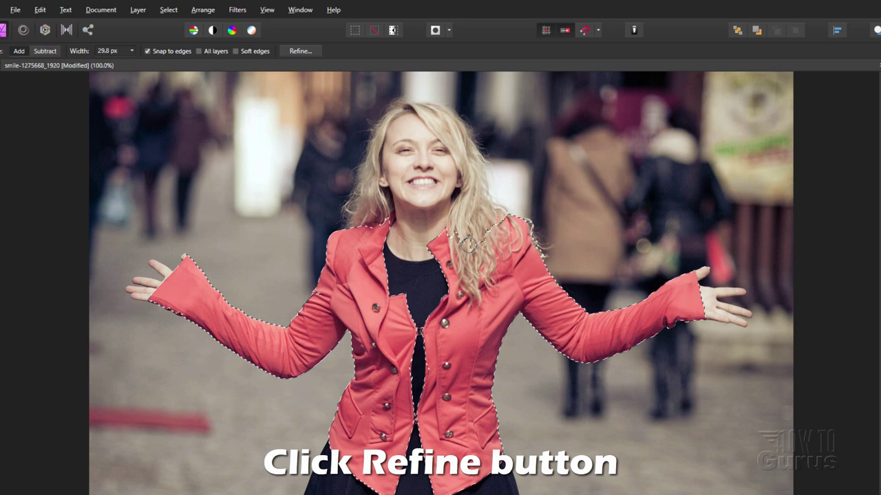
Refine the jacket selection with 10% border-width matte edges and output it as a New layer with mask
left_click(293, 53)
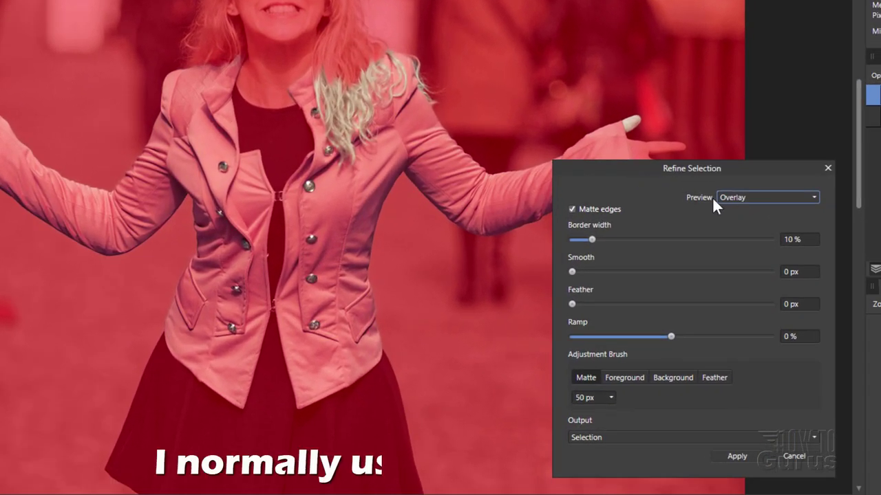
mouse_move(731, 172)
left_mouse_down()
mouse_move(821, 181)
mouse_move(880, 162)
left_mouse_up()
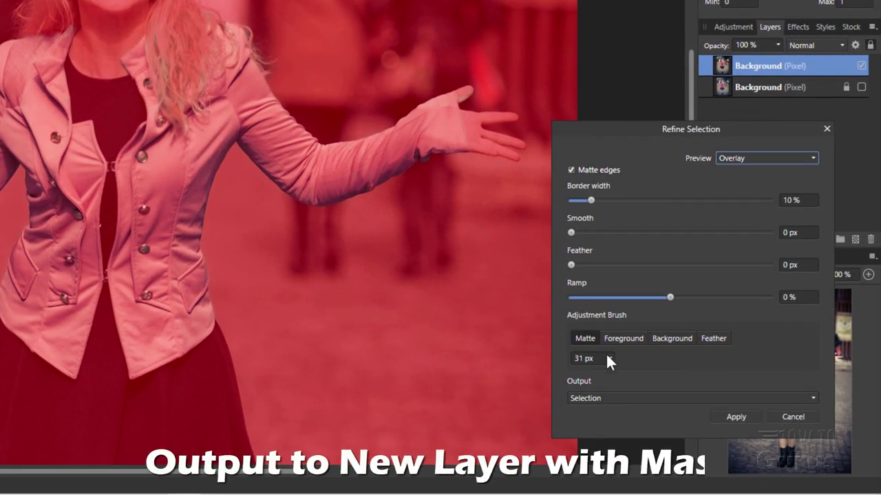
left_click(643, 397)
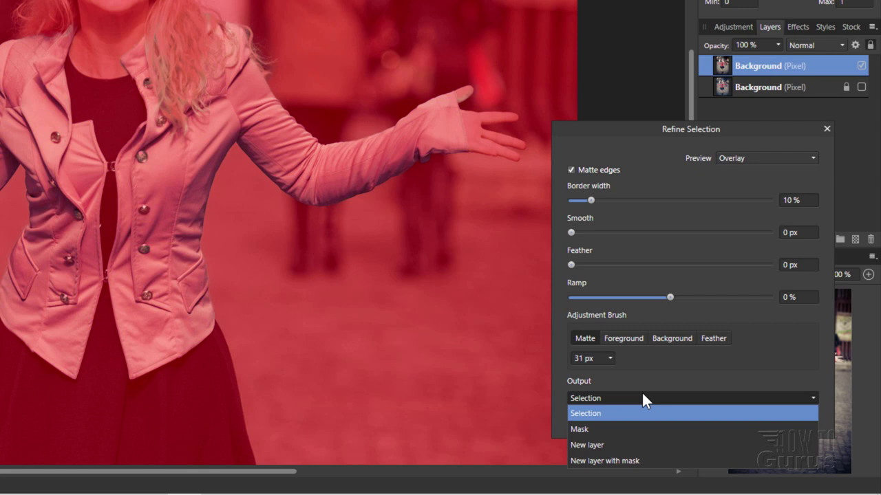
left_click(600, 460)
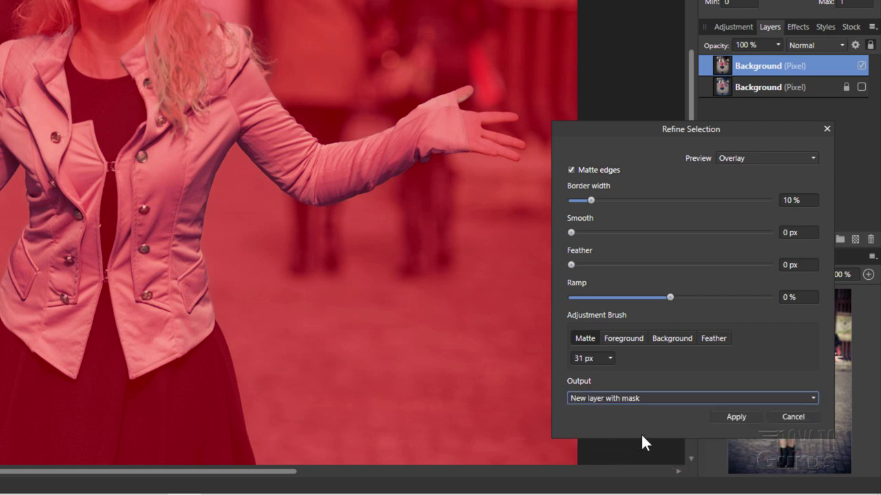
left_click(743, 414)
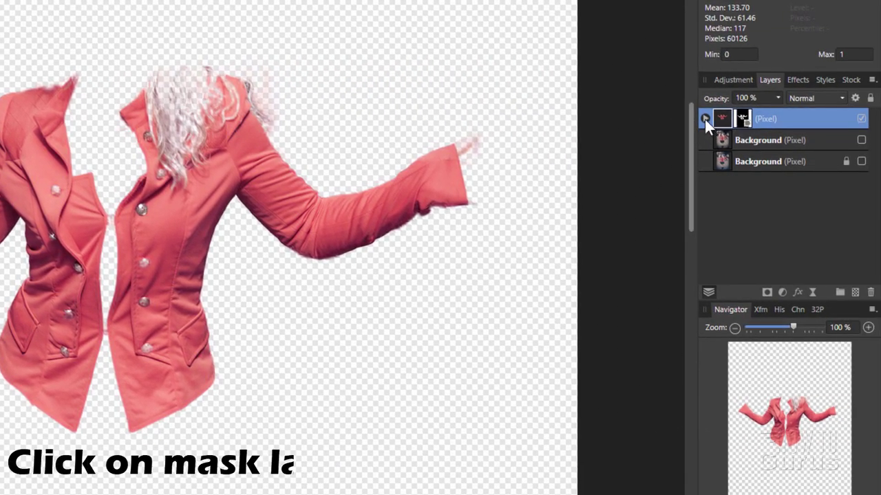
Target the jacket layer's mask, switch to the Paint Brush and show the Swatches panel
left_click(705, 119)
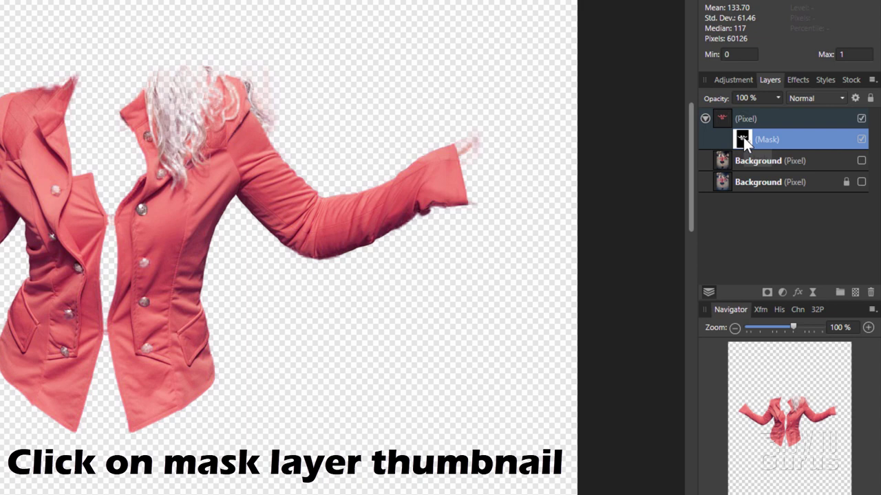
left_click(743, 138)
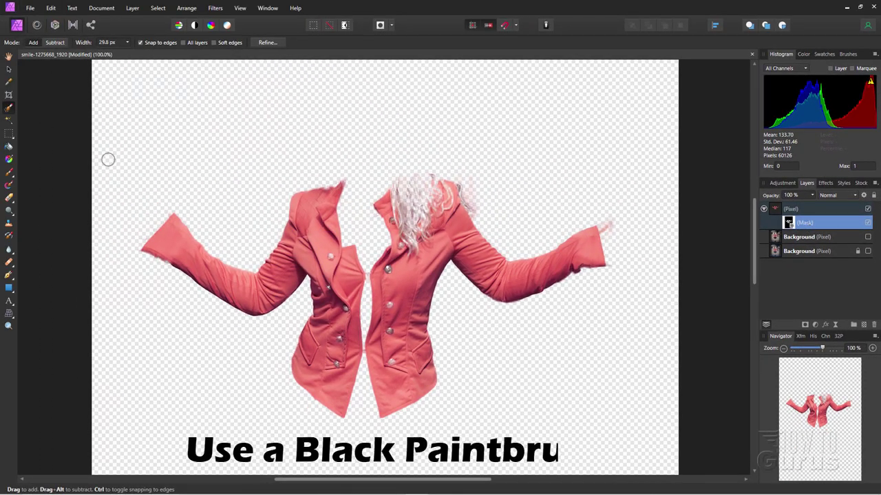
left_click(11, 172)
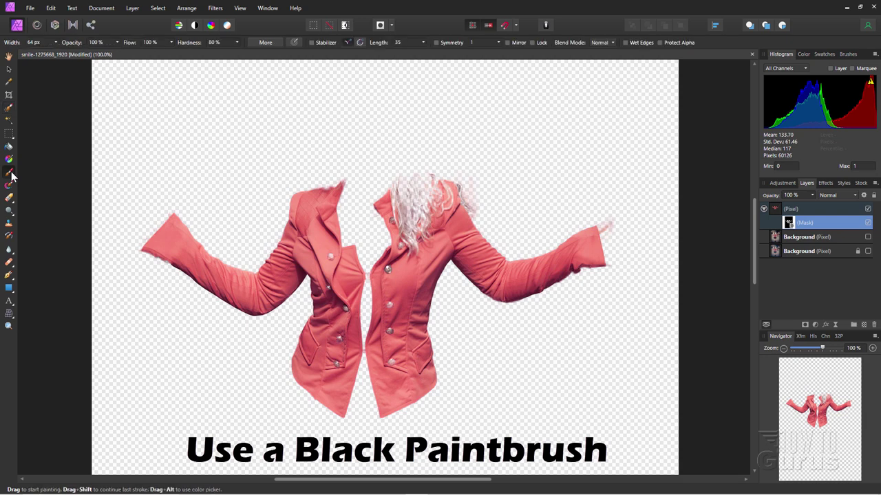
left_click(822, 53)
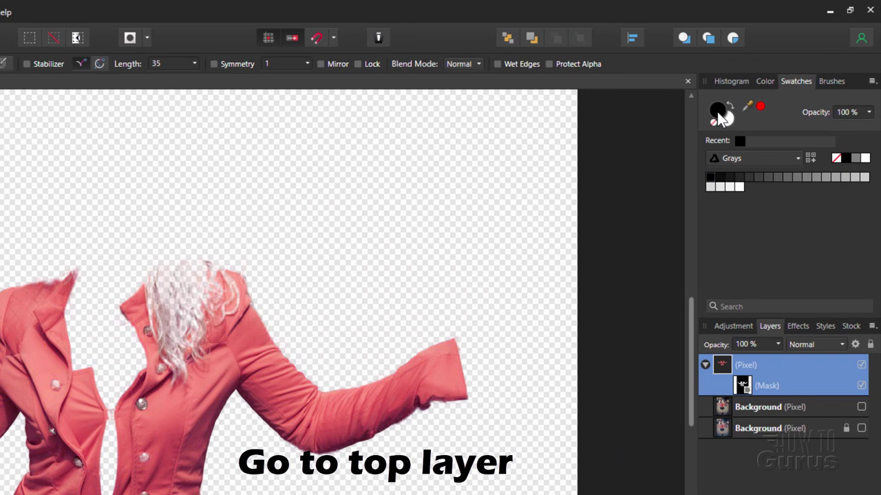
Switch the swatch palette to Colors and pick cyan for painting the jacket
left_click(757, 156)
left_click(748, 174)
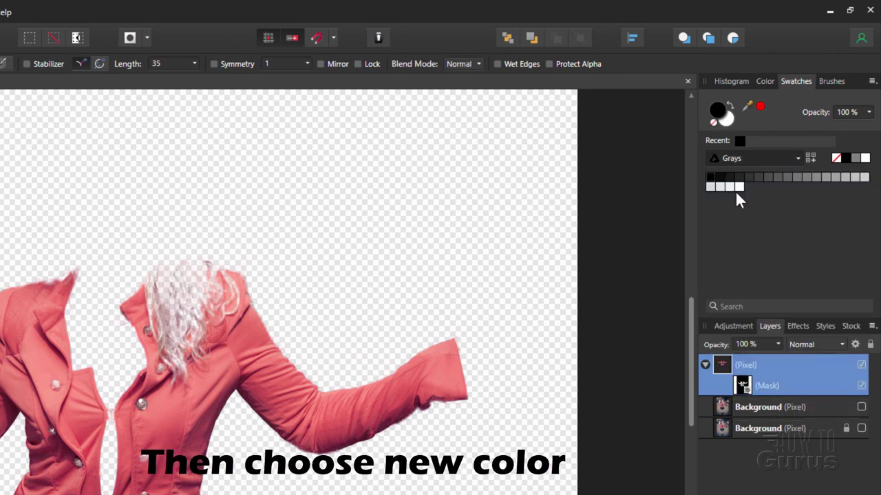
left_click(799, 187)
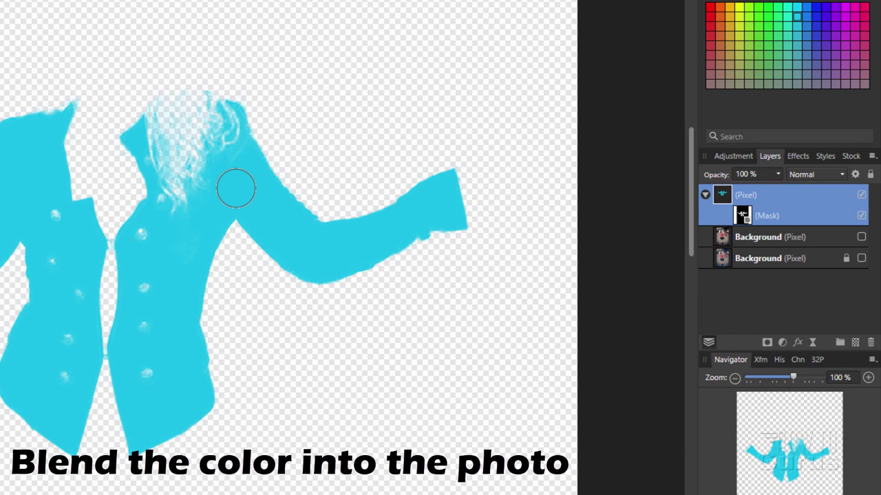
Set the cyan jacket layer's blend mode to Hue
left_click(809, 174)
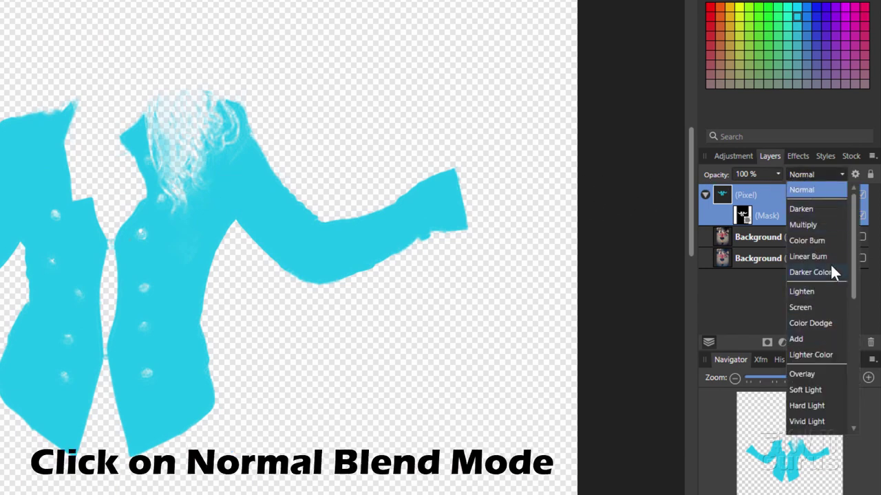
left_click_drag(852, 218, 831, 329)
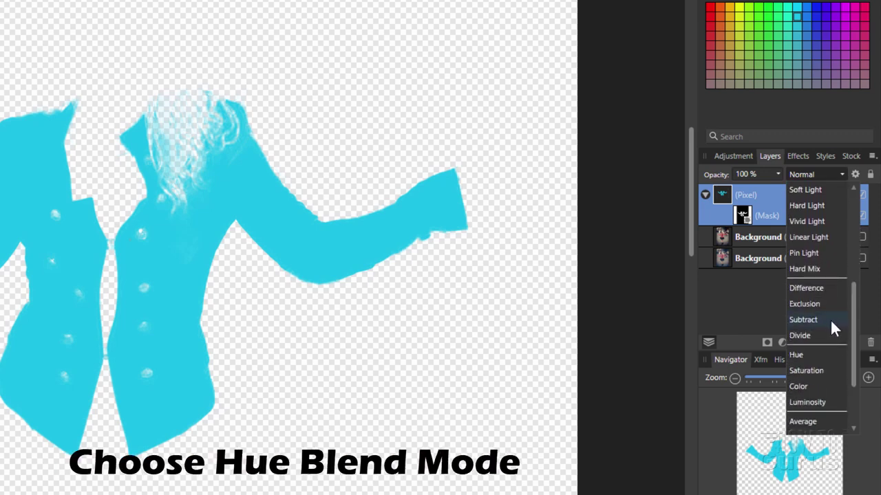
left_click(797, 356)
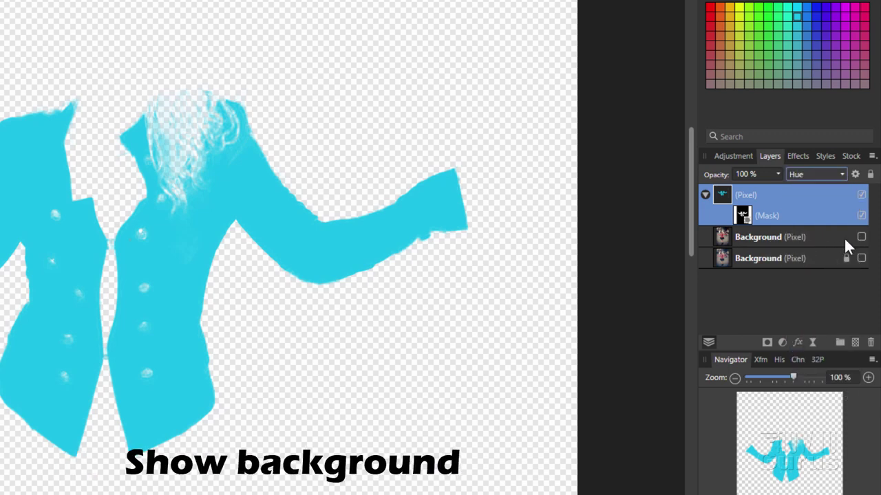
Show the Background photo, then hide and reshow the cyan layer to compare
left_click(861, 238)
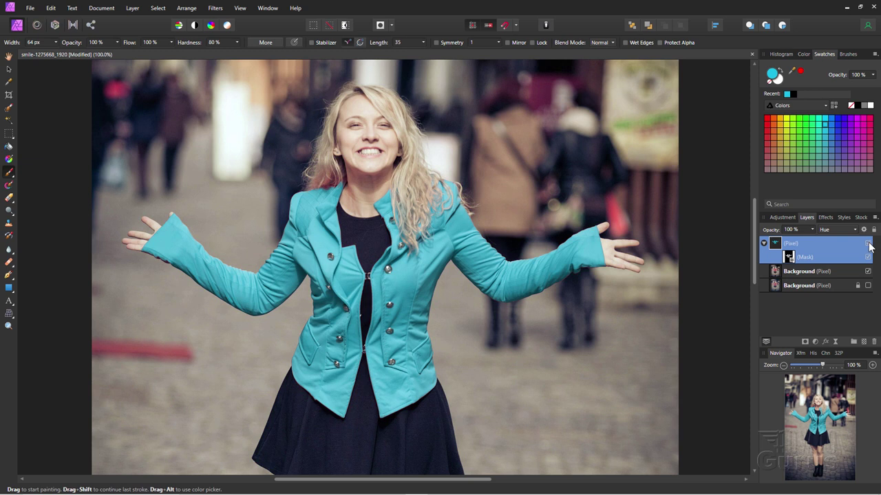
left_click(868, 244)
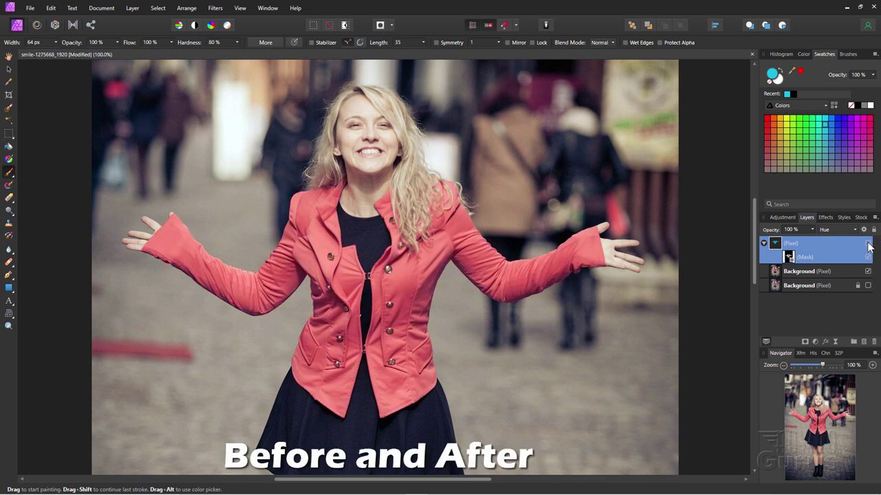
left_click(868, 244)
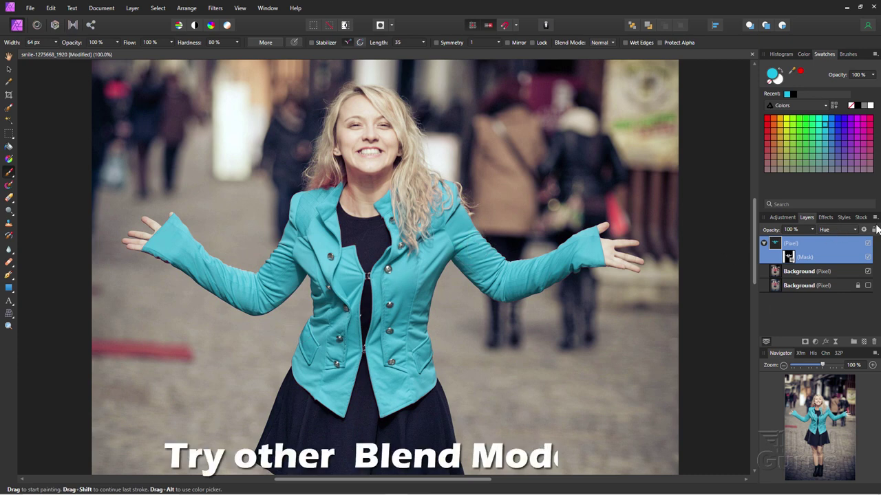
left_click(853, 231)
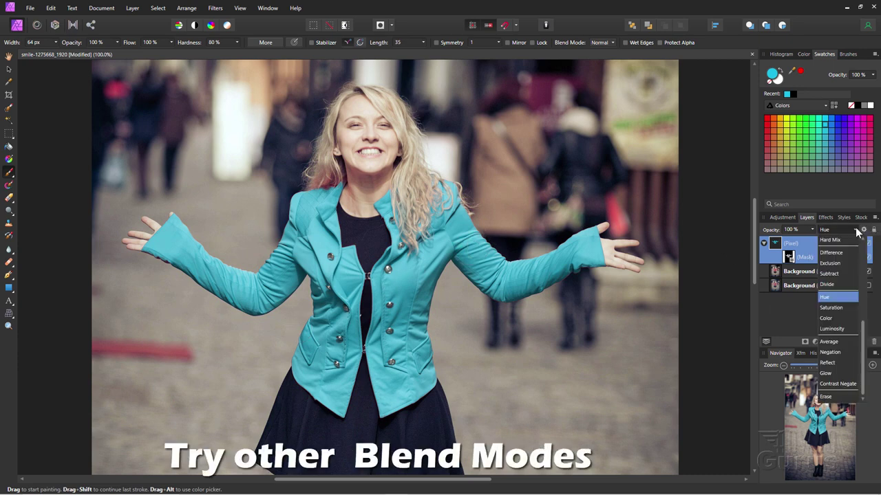
scroll(837, 309, "up", 5)
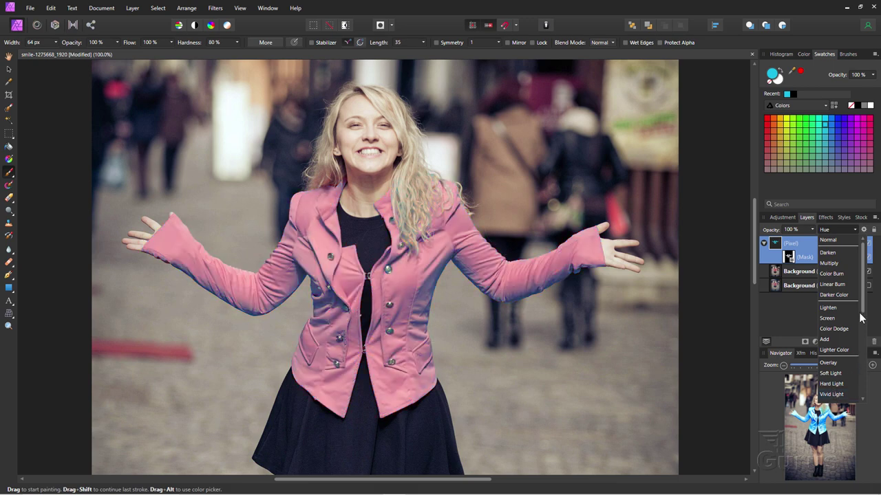
left_click_drag(863, 296, 864, 352)
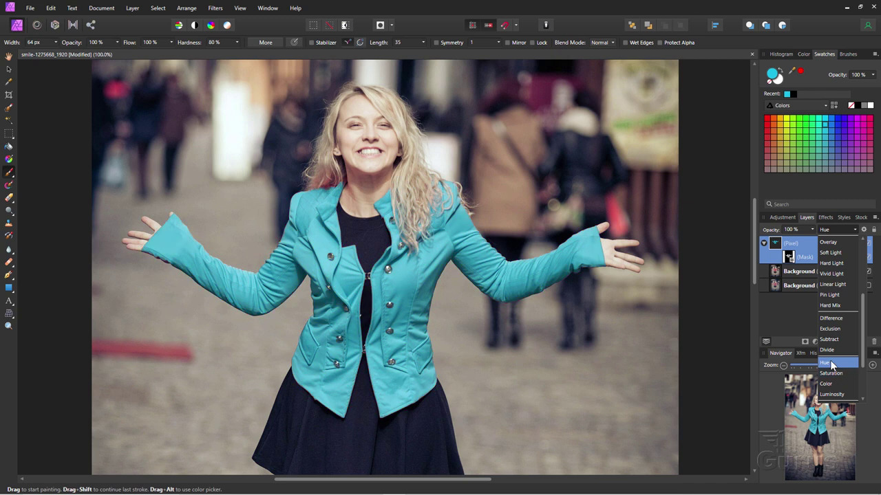
left_click(830, 365)
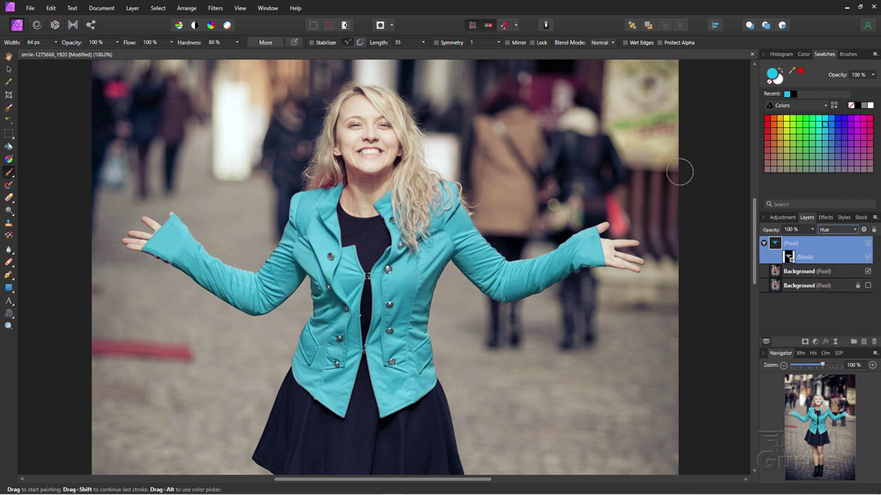